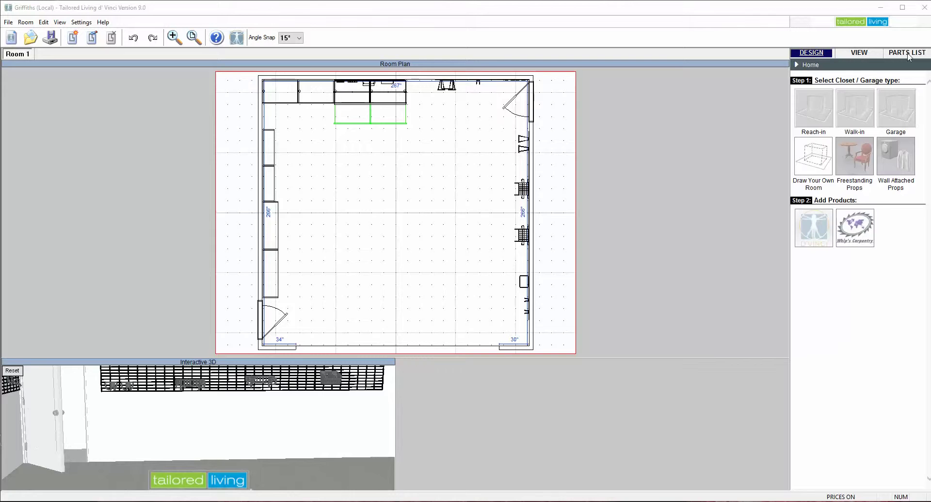
Step: Open the Inventory Tool from the room's parts list and show the stock inventory
left_click(907, 53)
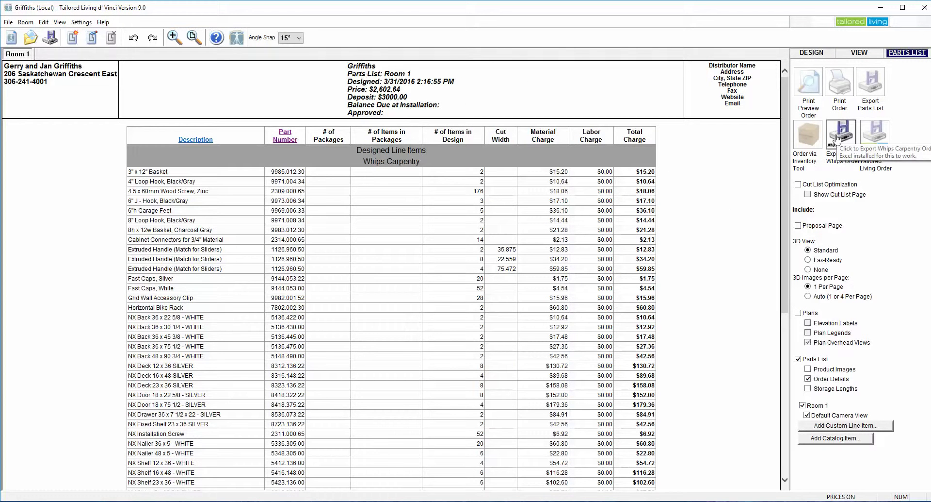
left_click(808, 138)
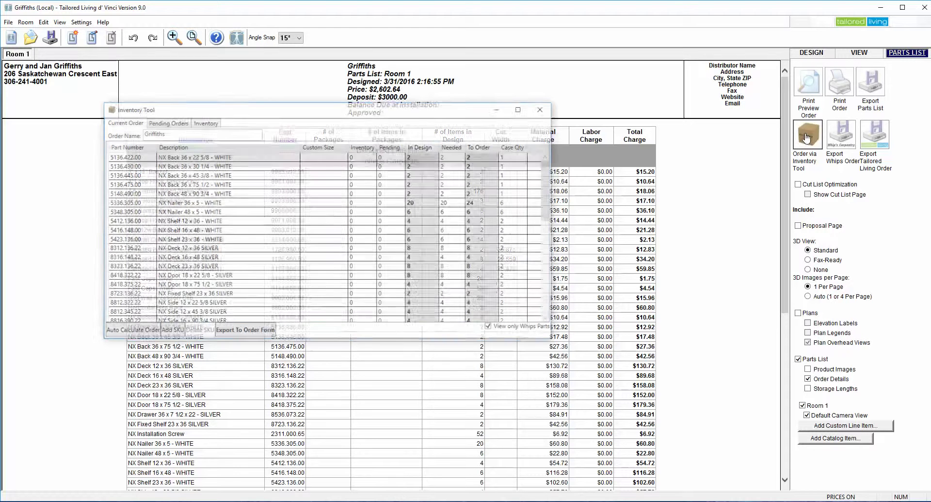
left_click(217, 126)
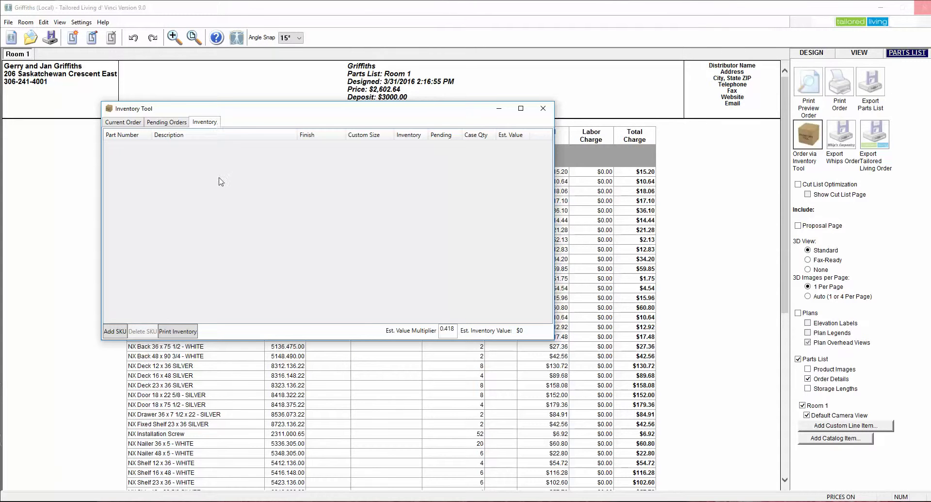
Step: Find the 4.5 x 60mm Wood Screw, Zinc in the Whips Carpentry catalog and add 1000 of them to the inventory
left_click(120, 332)
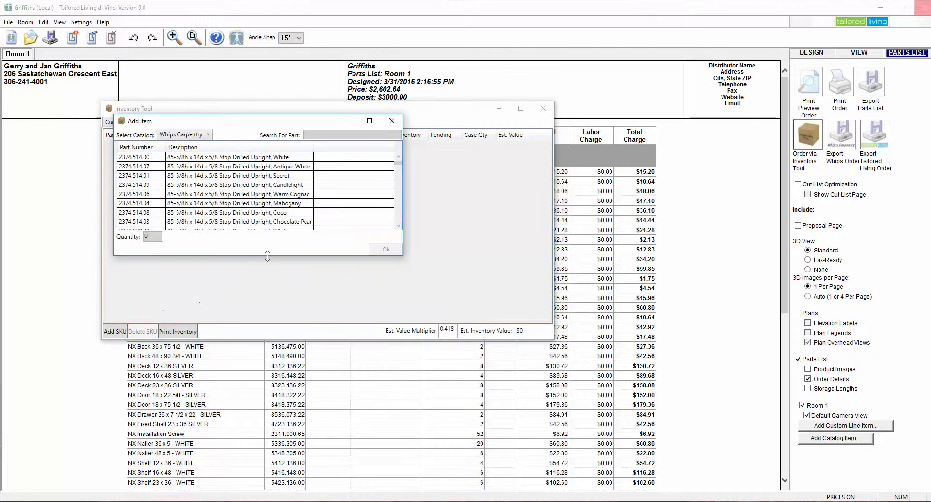
left_click(321, 133)
type("600")
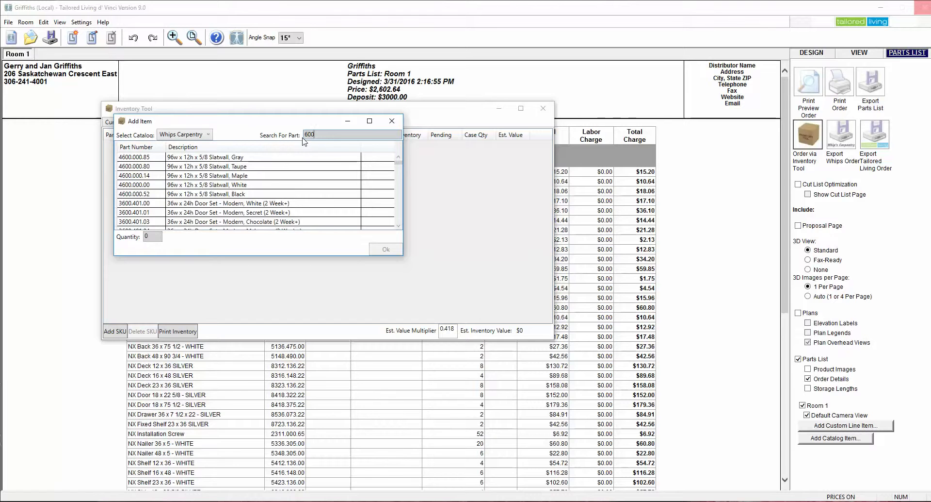
key("BackSpace")
type("mm")
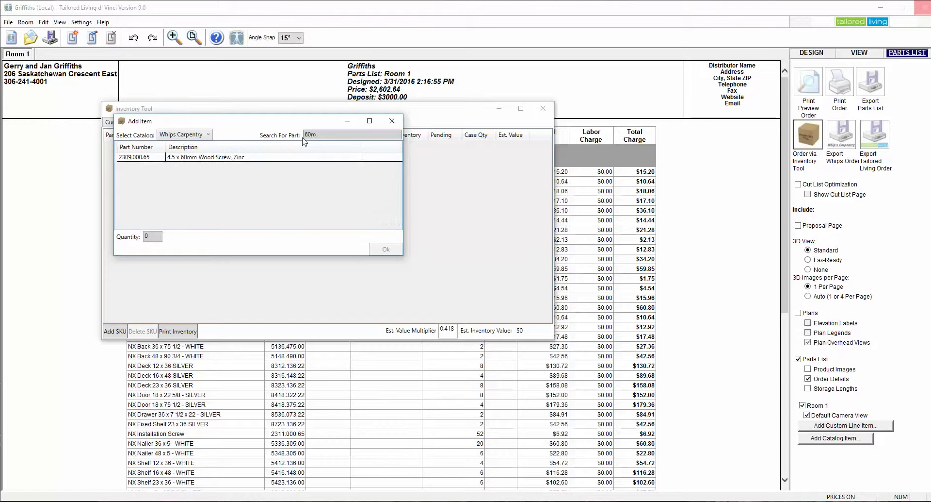
left_click(228, 158)
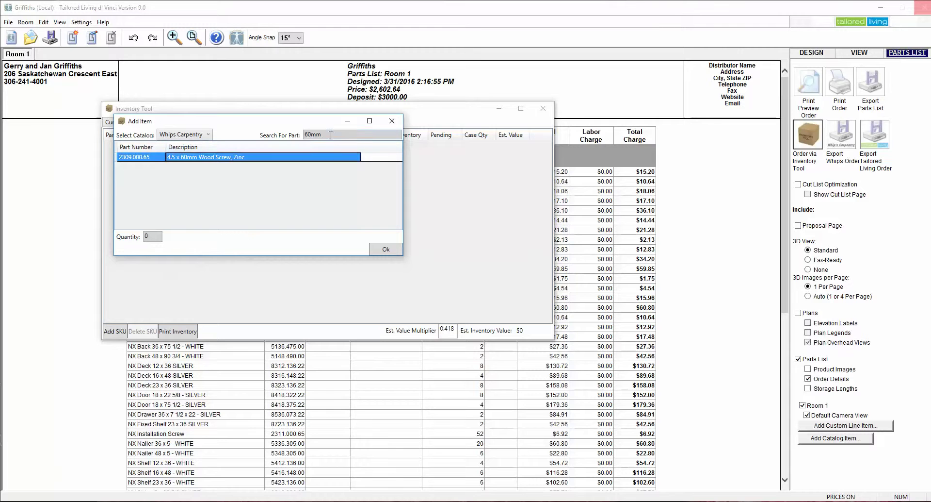
left_click(151, 237)
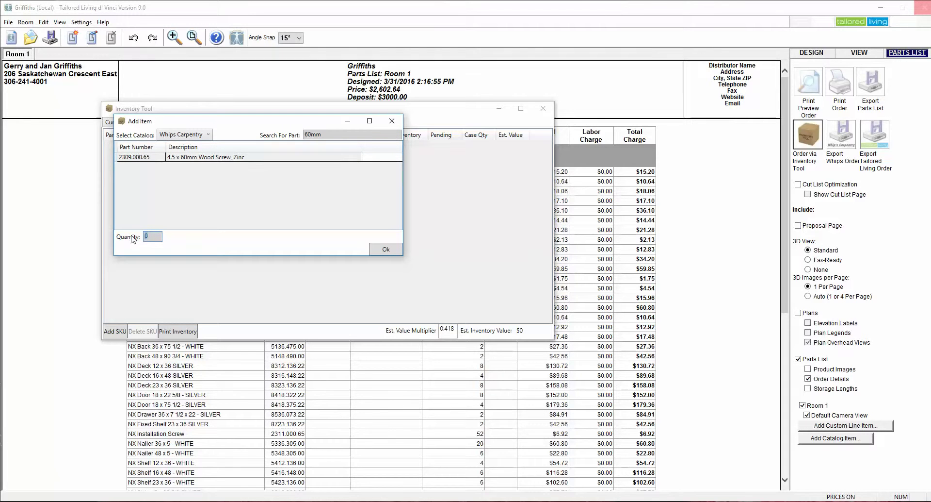
type("1000")
left_click(383, 249)
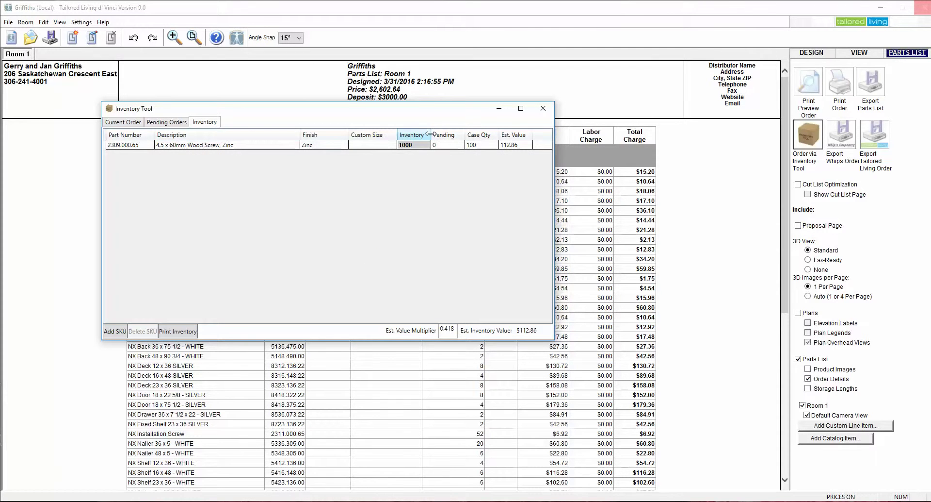
Step: Examine the current order's parts, comparing the inventory, needed and to-order quantities
left_click(123, 122)
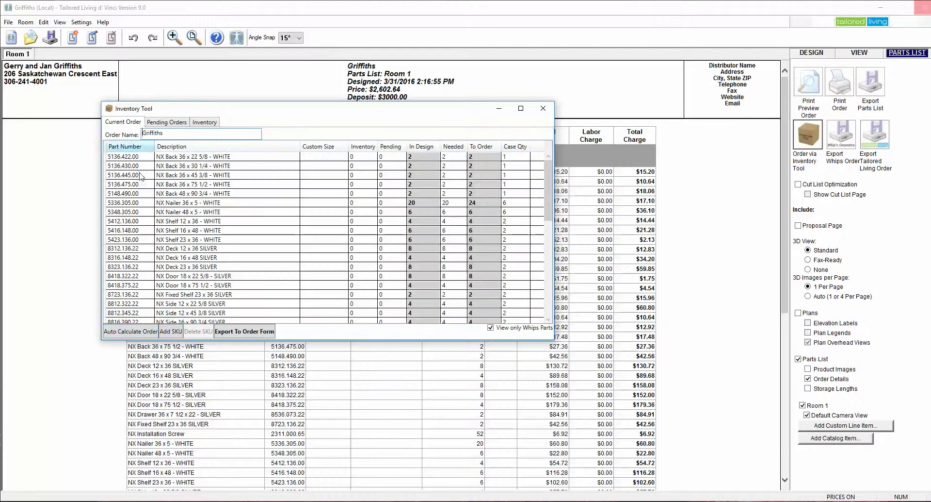
scroll(275, 246, "down", 6)
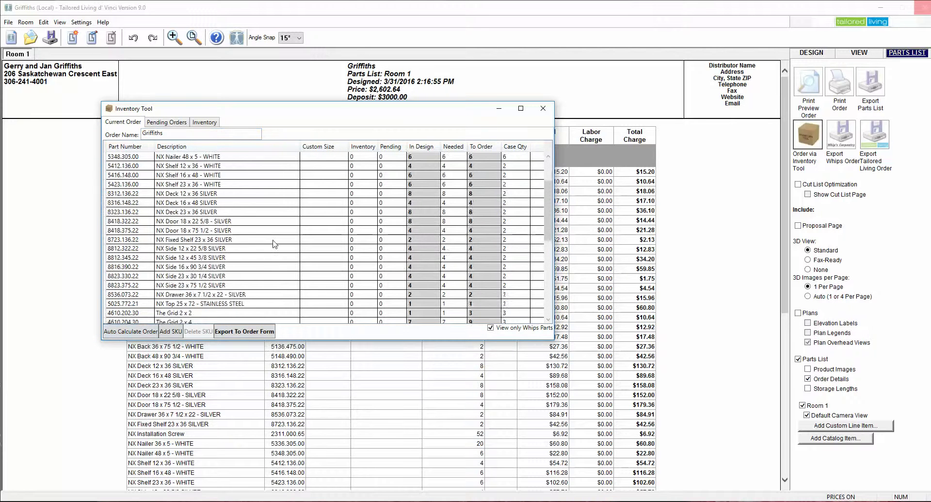
scroll(275, 246, "down", 4)
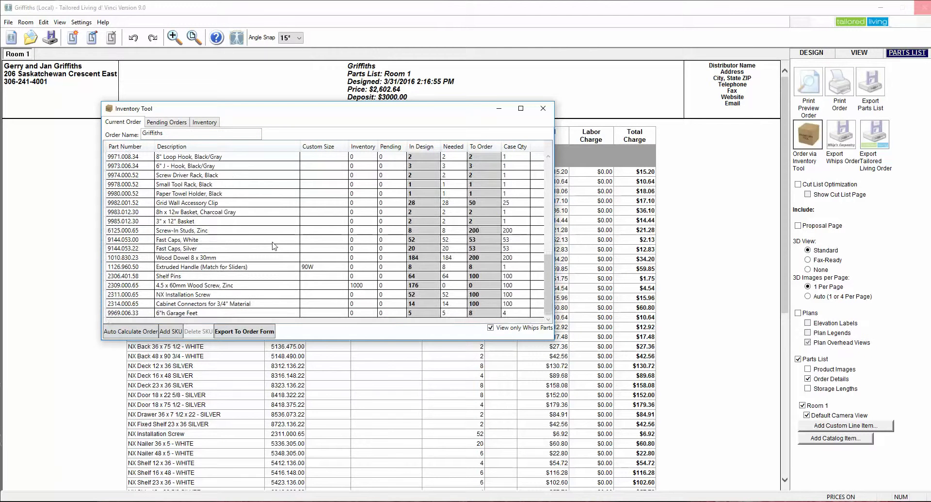
scroll(274, 246, "up", 9)
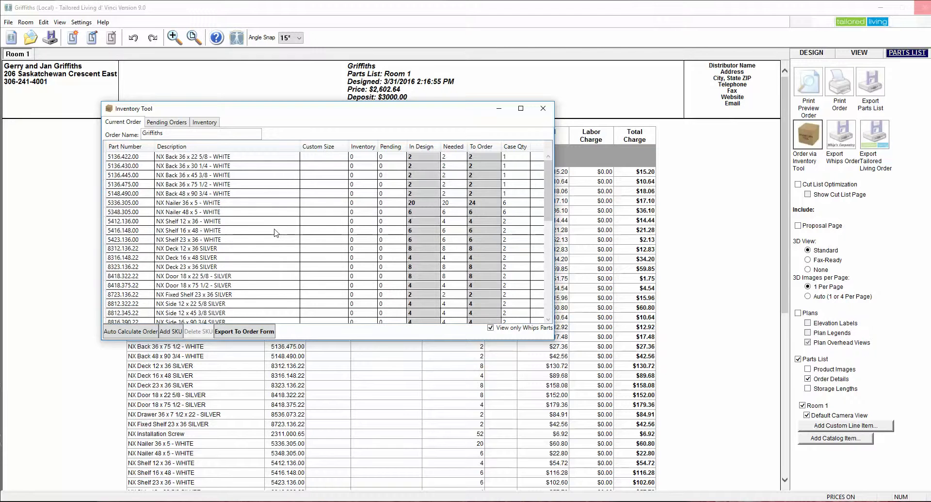
scroll(275, 233, "down", 5)
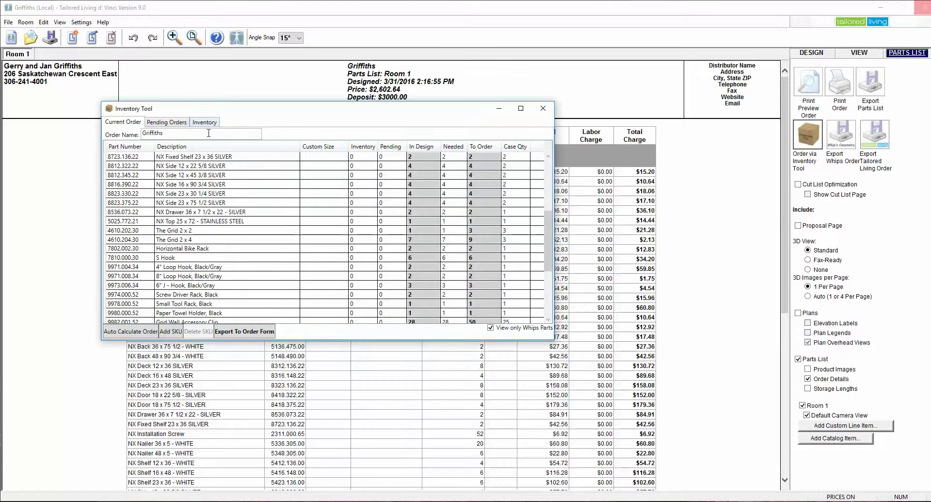
scroll(206, 162, "down", 4)
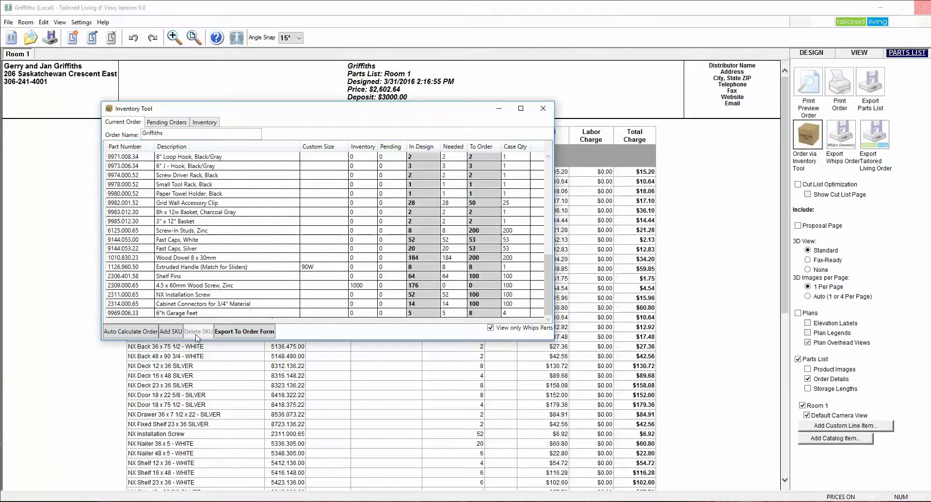
Step: Add two NX Side 20 x 75 1/2 SILVER panels to the current order and auto-calculate the order quantities
left_click(174, 332)
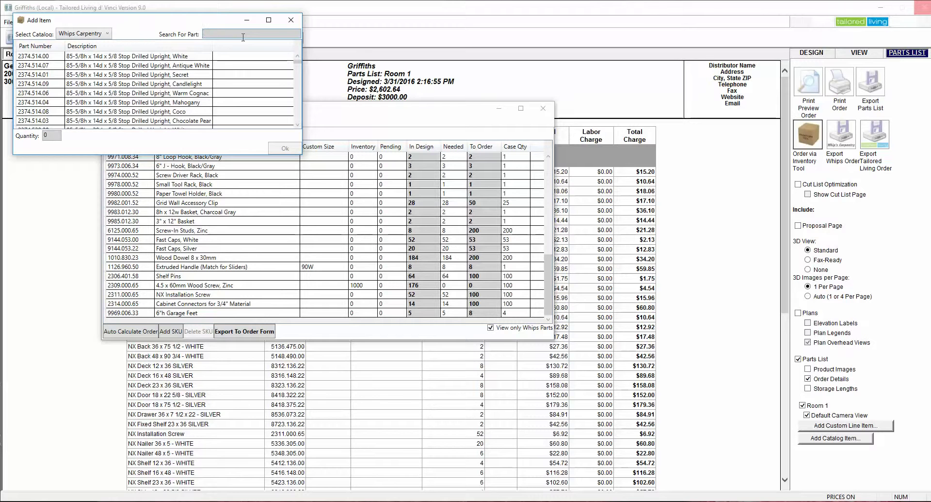
type("20")
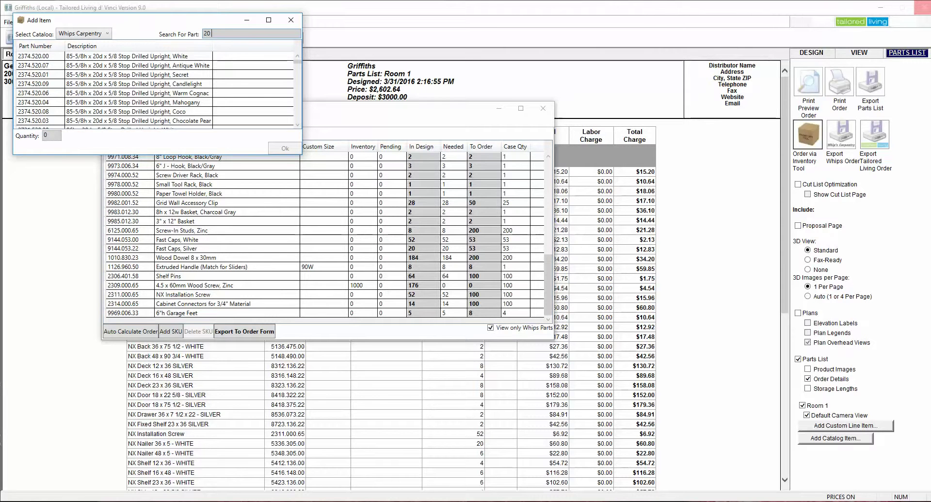
type(" silver side")
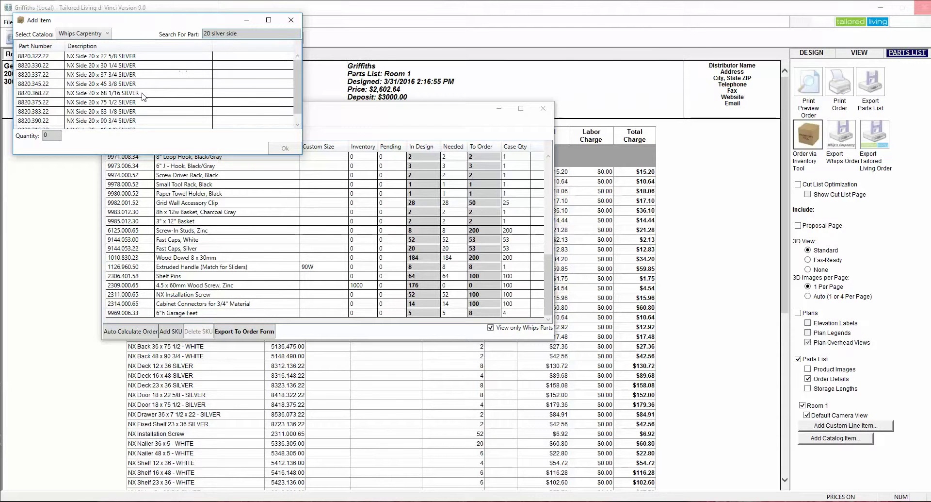
left_click(107, 102)
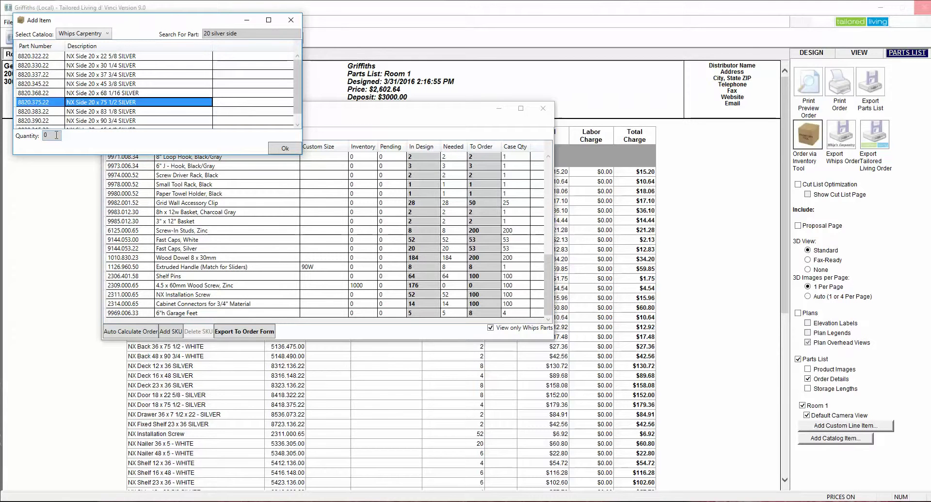
left_click(48, 134)
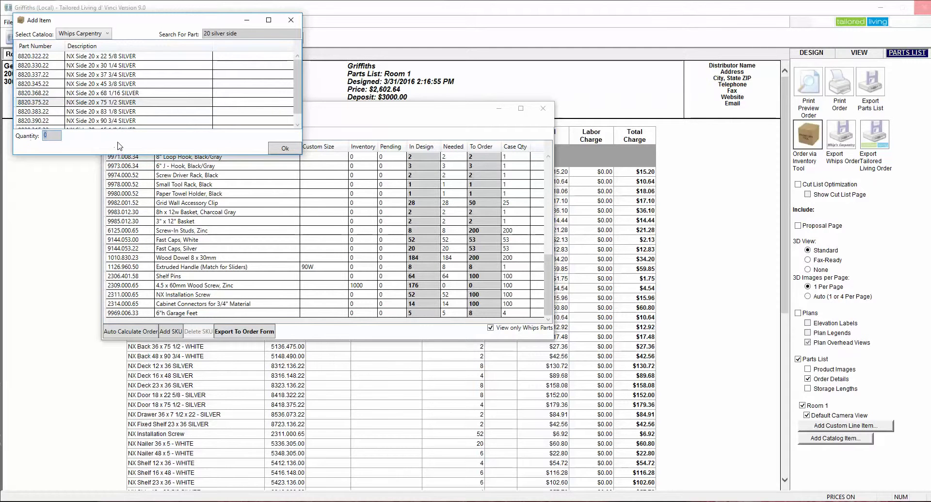
left_click(285, 148)
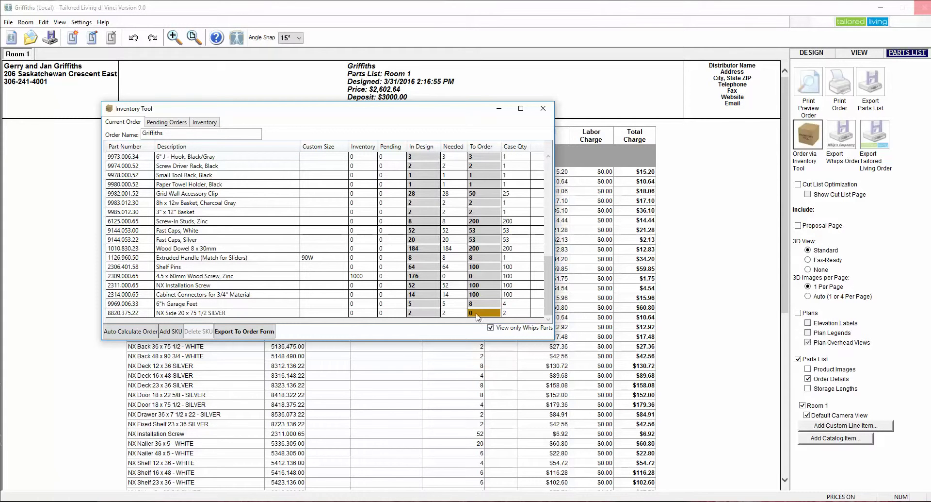
left_click(129, 332)
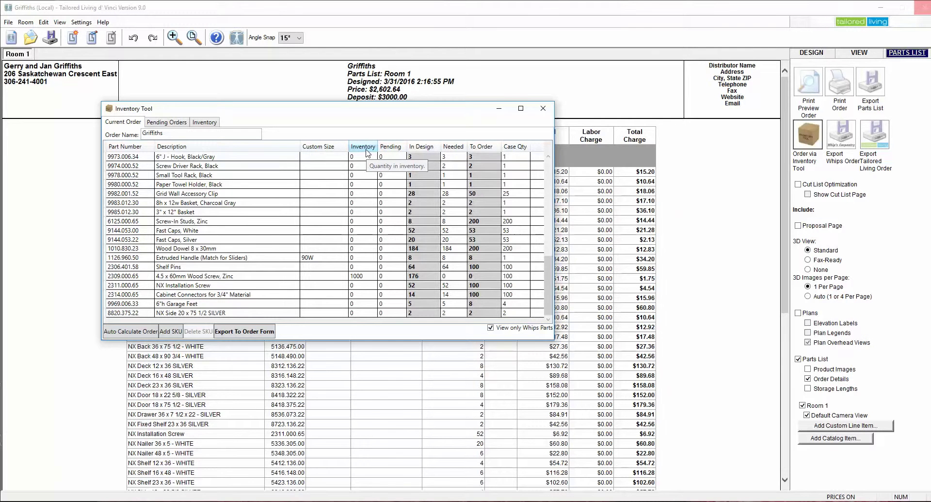
Step: Export the current order to the Excel order form, replacing the customer's existing order file numbered 1 in the TL Saskatoon folder
mouse_move(392, 154)
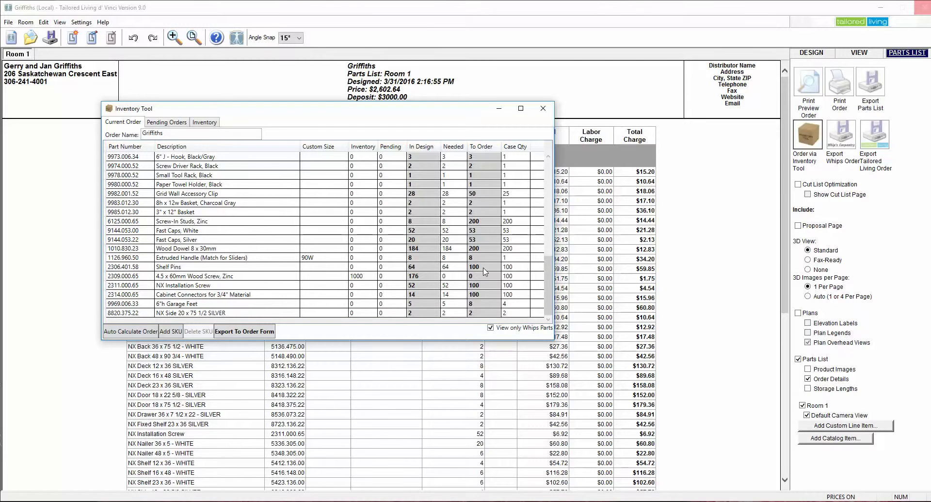
scroll(487, 271, "up", 8)
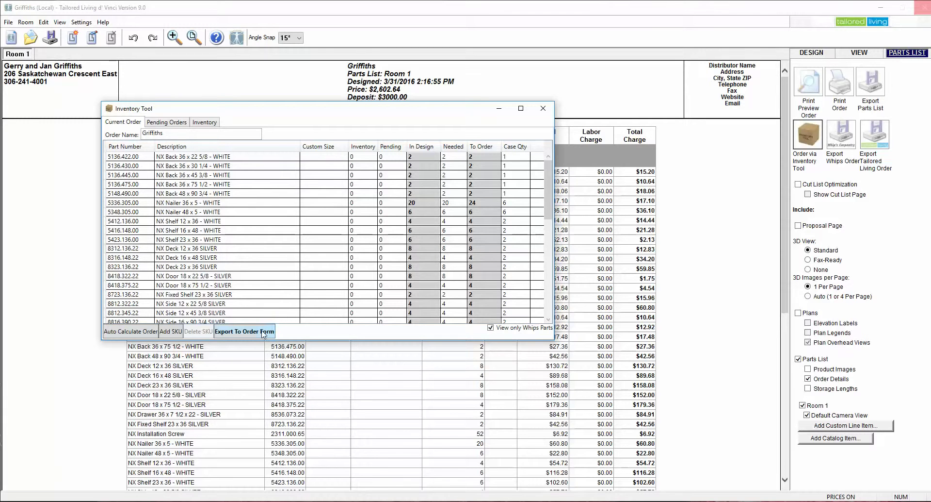
left_click(237, 331)
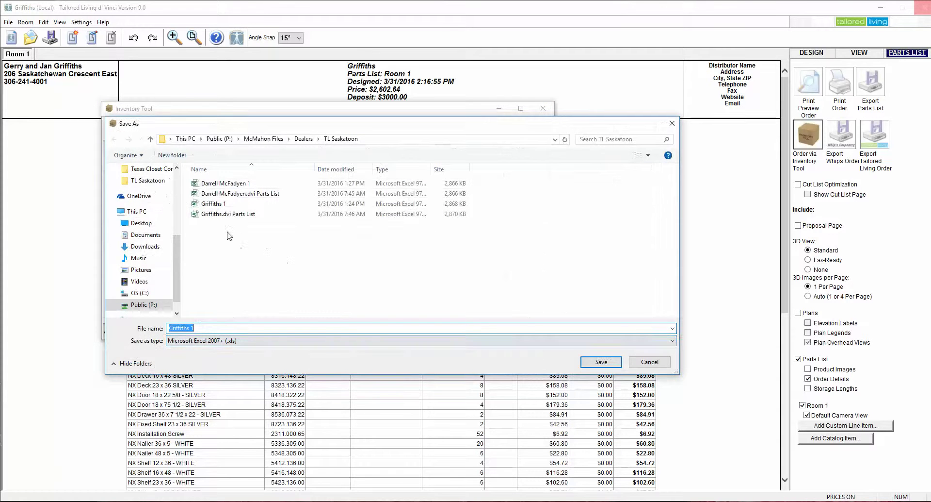
left_click(218, 204)
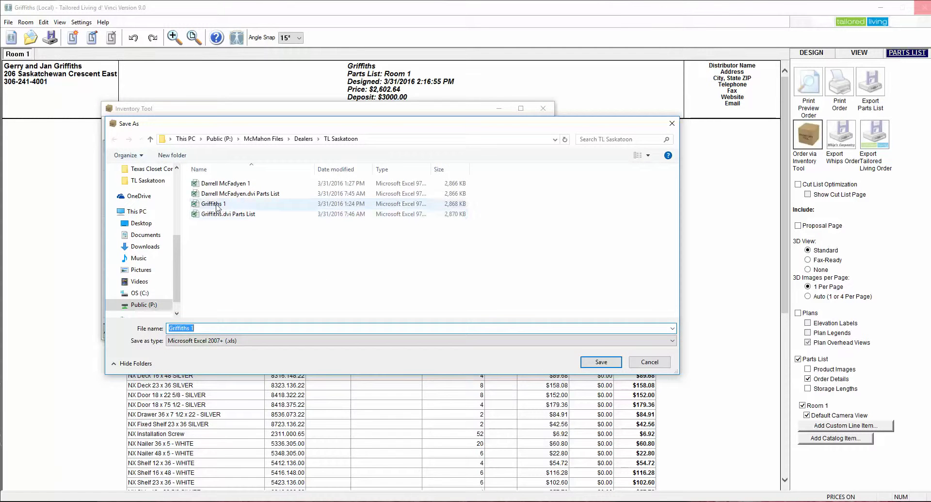
left_click(601, 362)
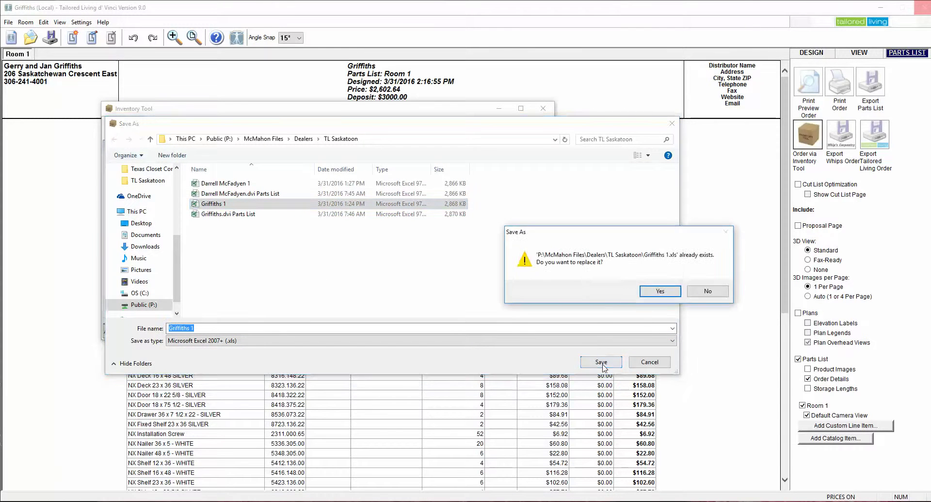
left_click(645, 291)
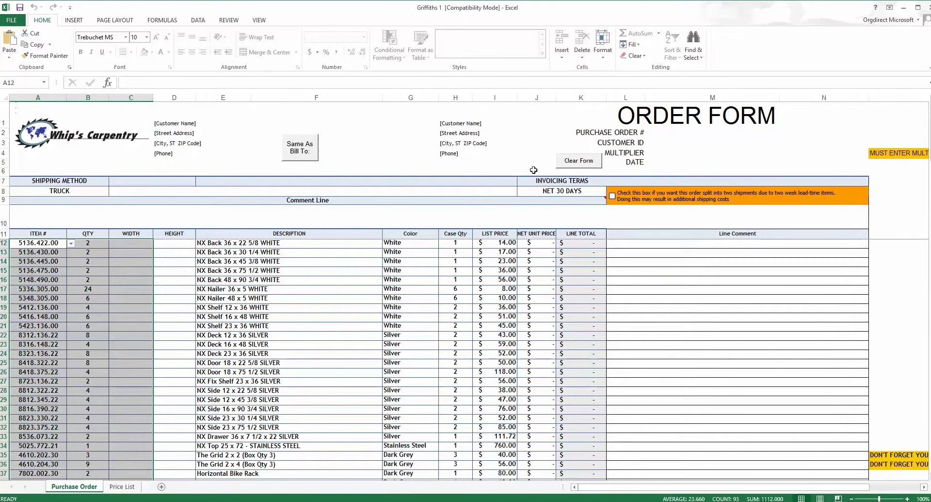
Step: Set the order form's multiplier to 41.8
left_click(661, 154)
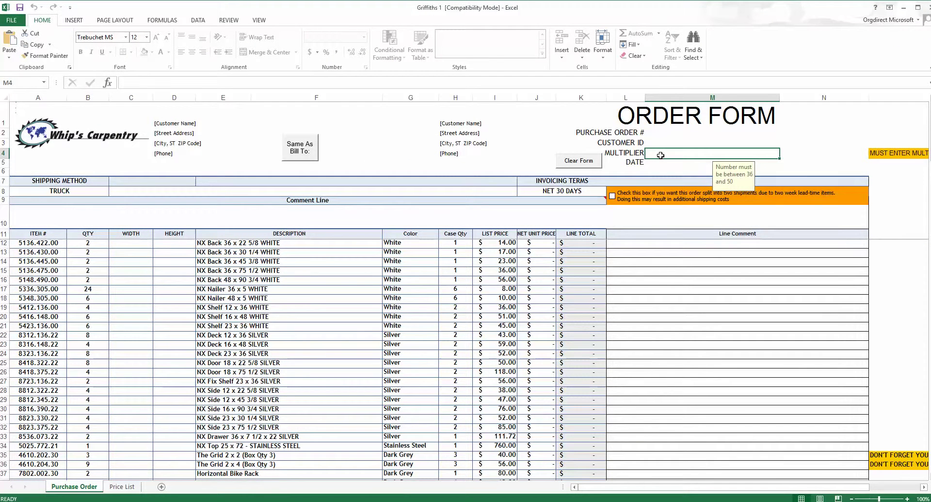
type("41.8")
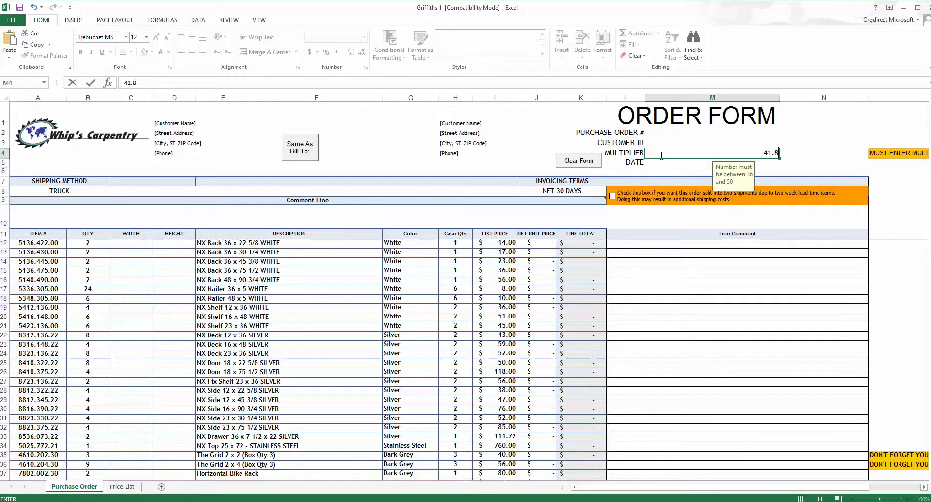
key("Return")
Step: Check the priced line items down to the added silver side panel and save the order form workbook
scroll(462, 281, "down", 4)
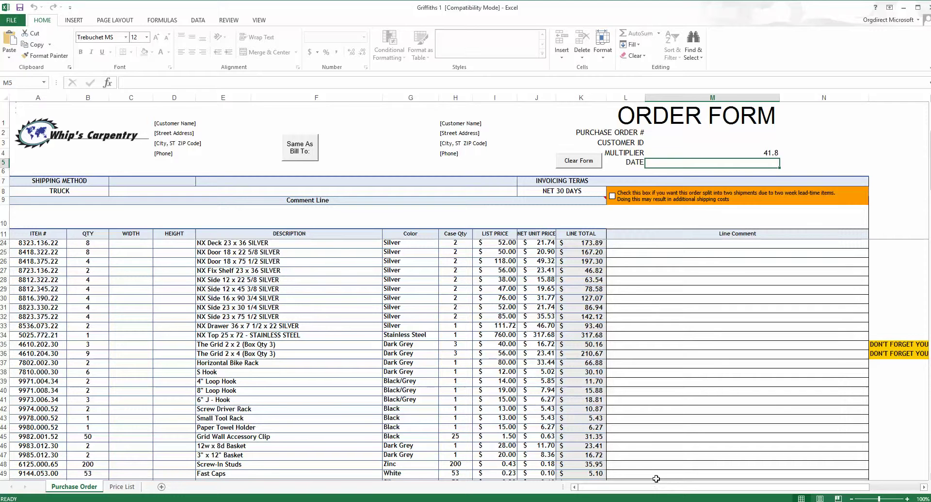
left_click_drag(688, 487, 445, 380)
scroll(312, 347, "down", 1)
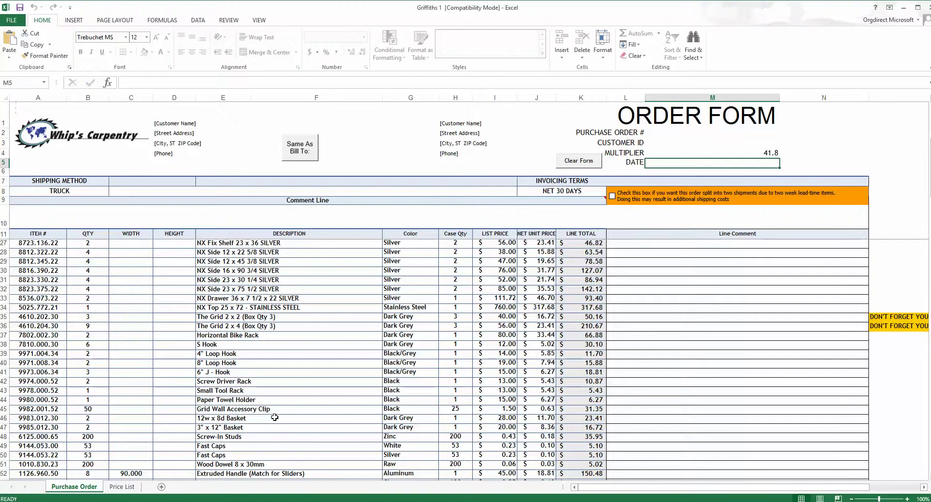
scroll(275, 417, "down", 2)
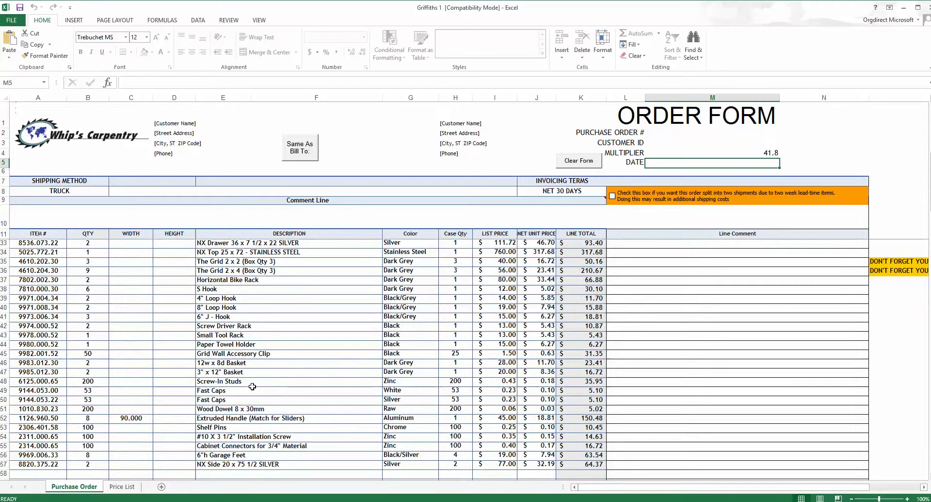
scroll(252, 387, "down", 1)
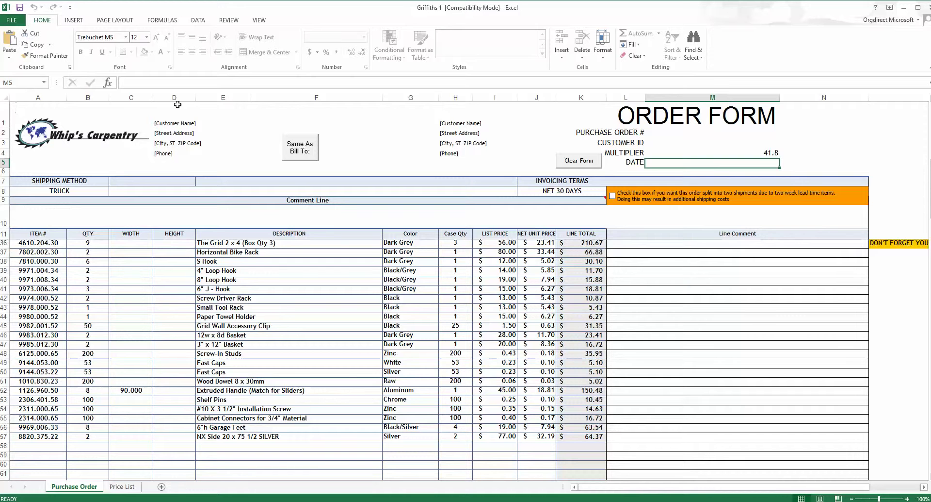
left_click(20, 8)
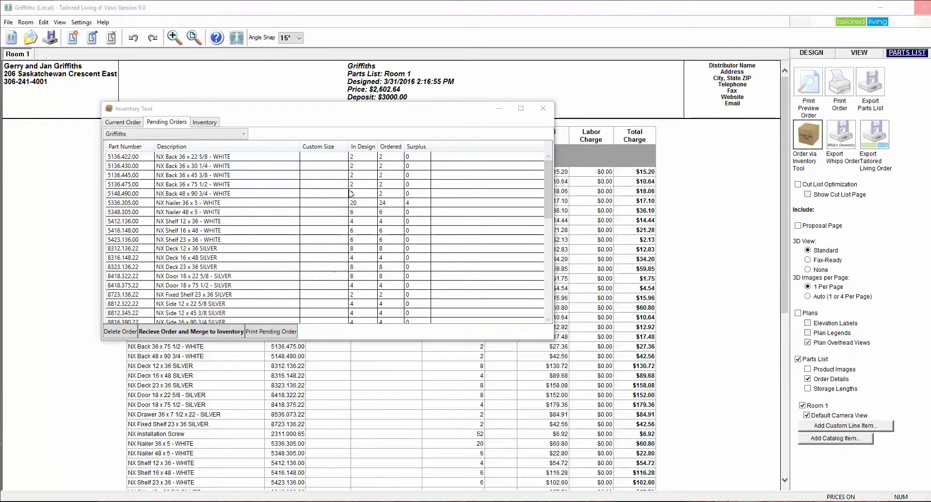
Step: Switch to the other customer's open project with the pewter parts and bring up its order in the Inventory Tool
left_click(544, 112)
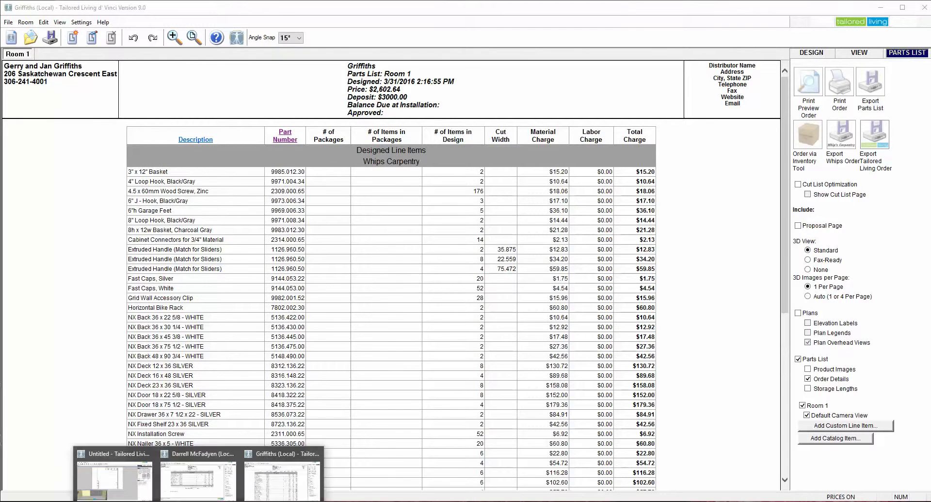
left_click(204, 483)
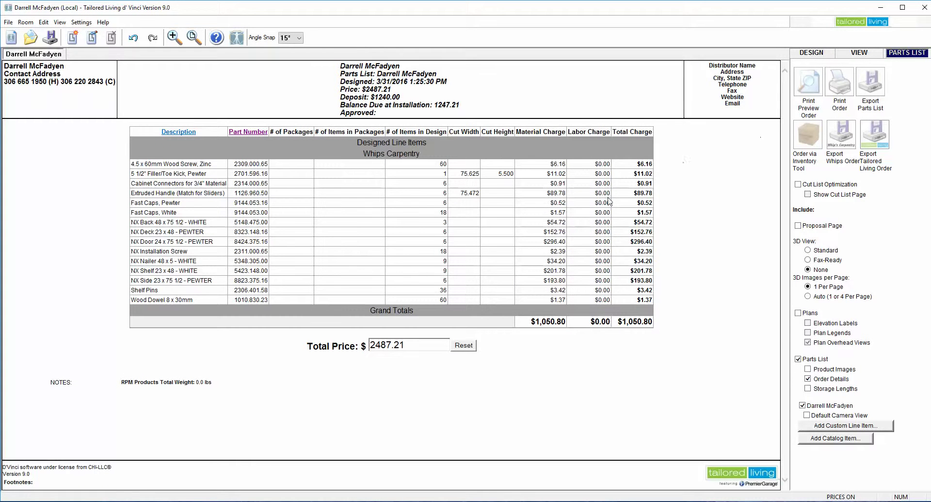
left_click(807, 135)
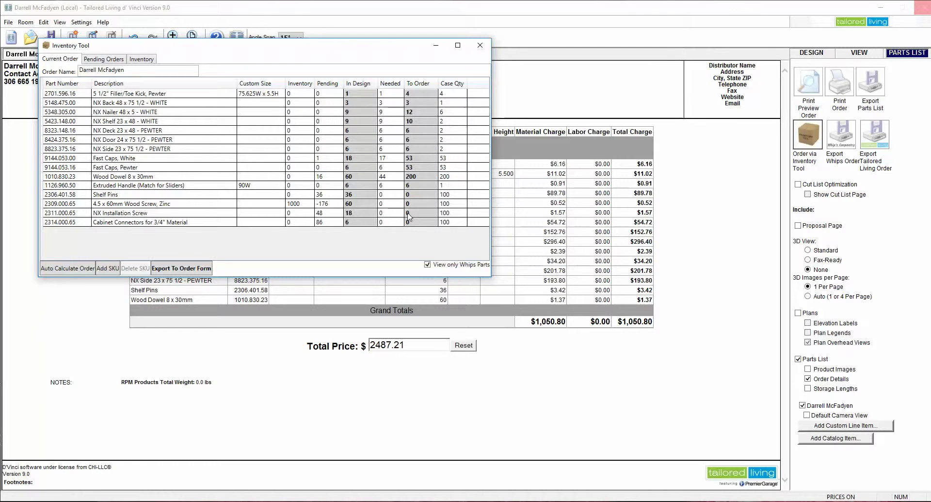
Step: Export this order to the Excel order form, saved in the TL Saskatoon folder under the customer's name without the 1, and enable its content
left_click(179, 268)
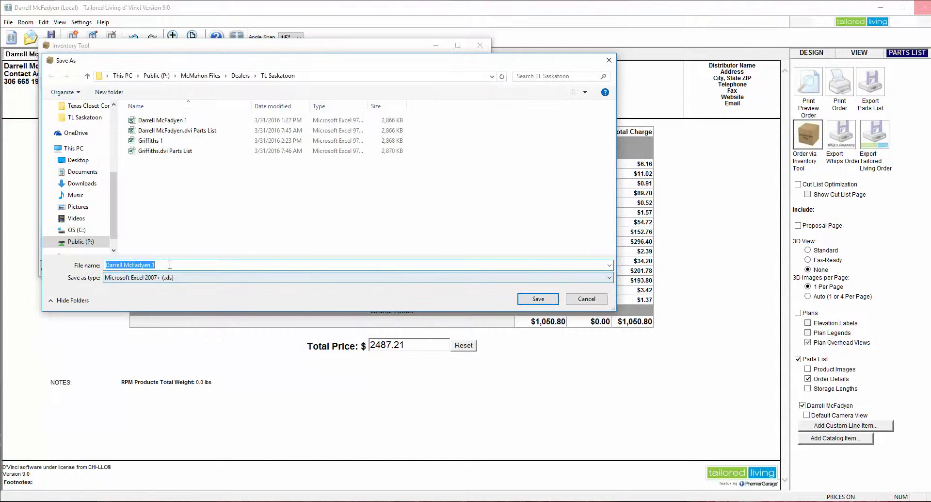
left_click(177, 265)
key("BackSpace")
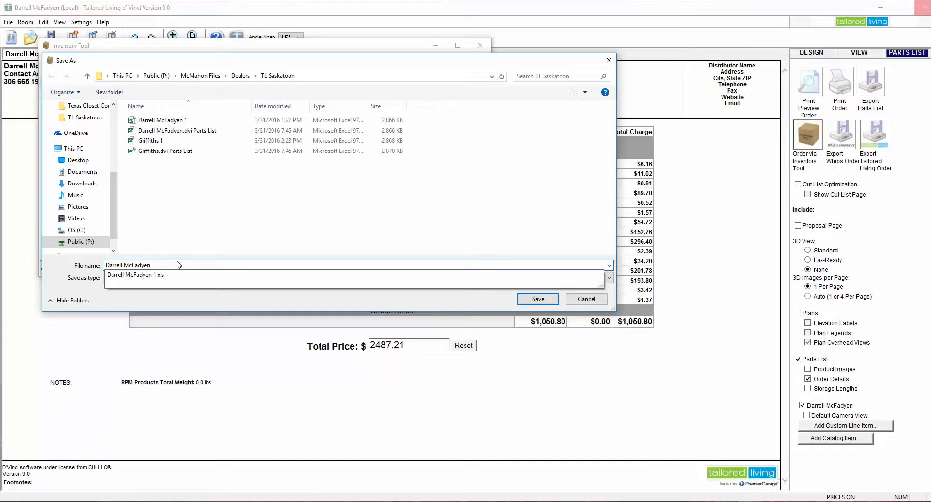
key("Return")
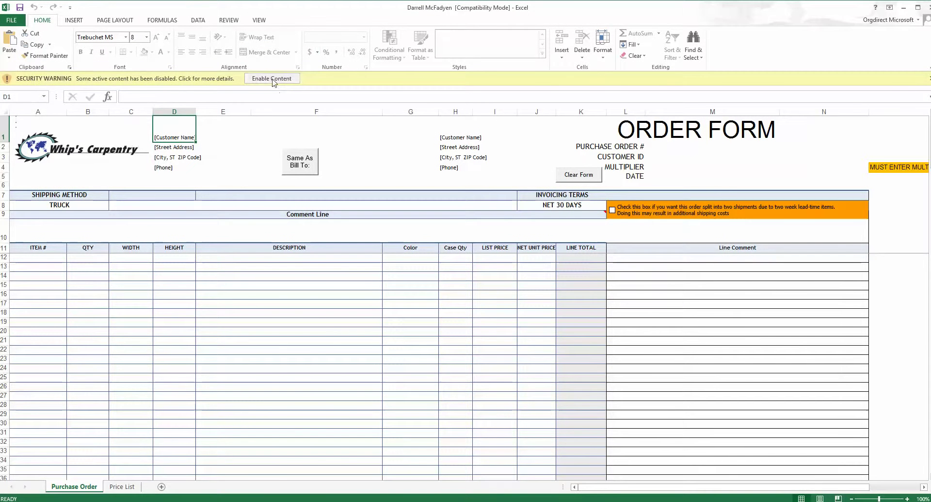
left_click(272, 79)
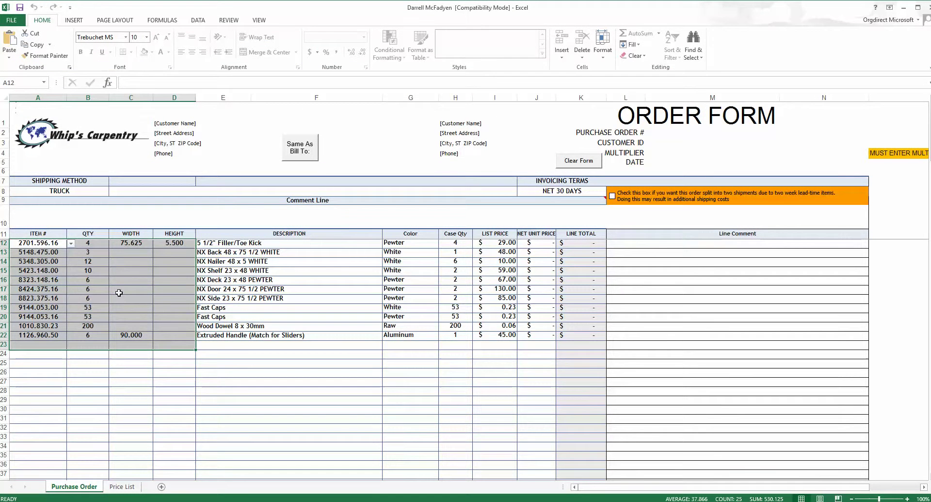
Step: Set the order form's multiplier to 41.8 and check the line totals, subtotal, freight and order total
left_click(669, 153)
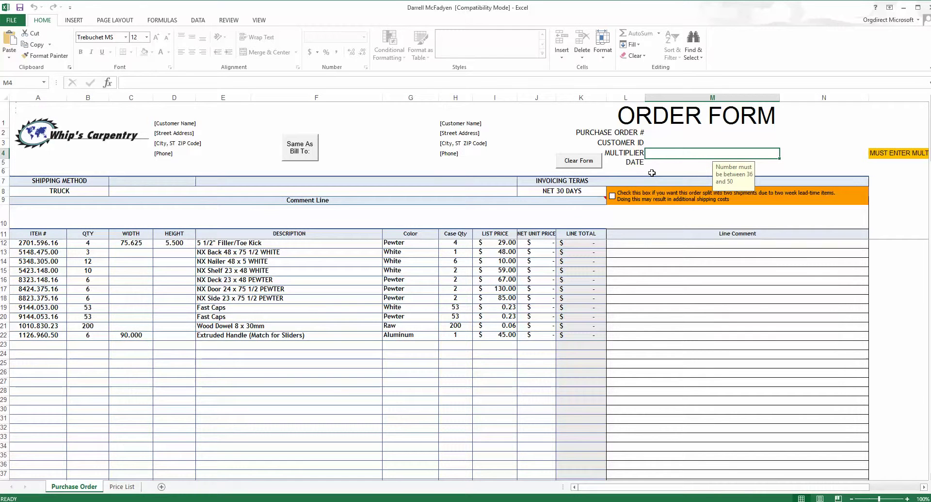
type("41.8")
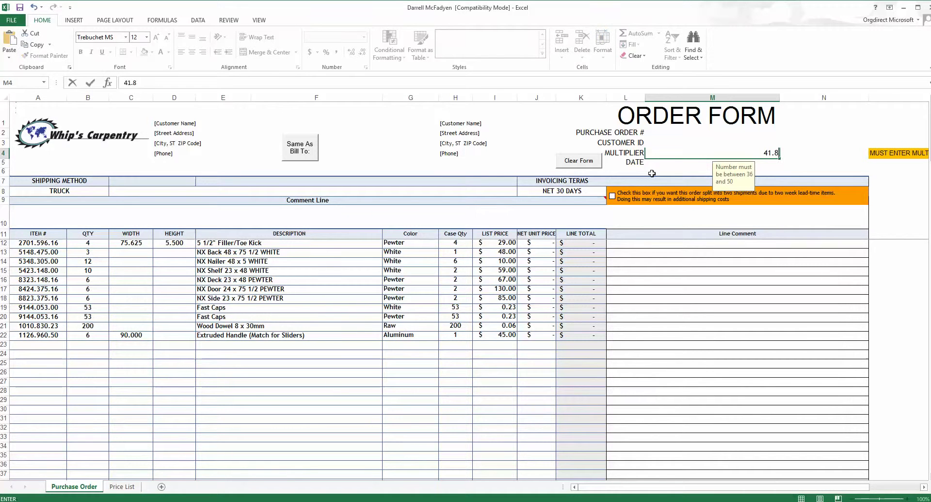
key("Return")
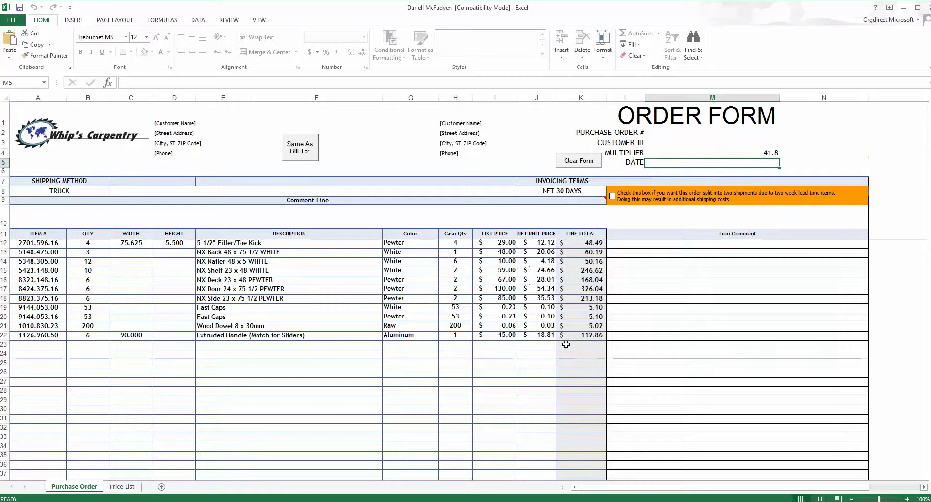
scroll(562, 336, "down", 12)
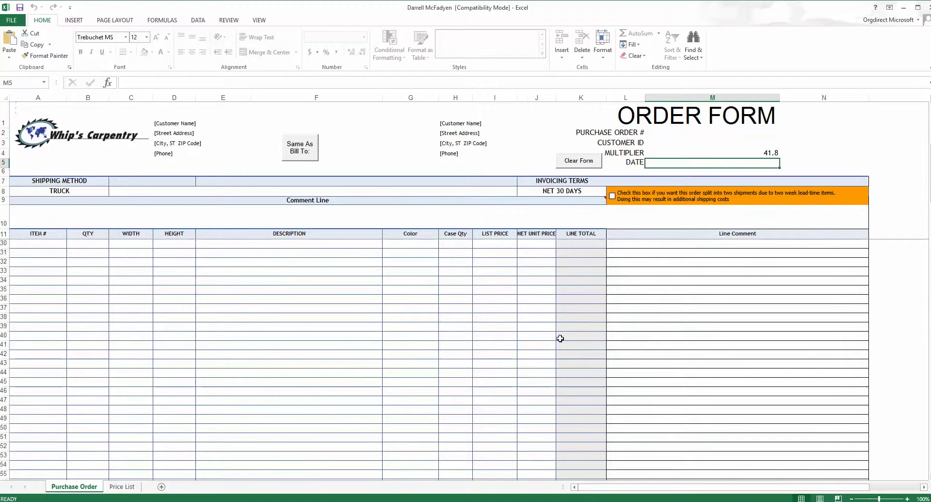
scroll(559, 337, "down", 20)
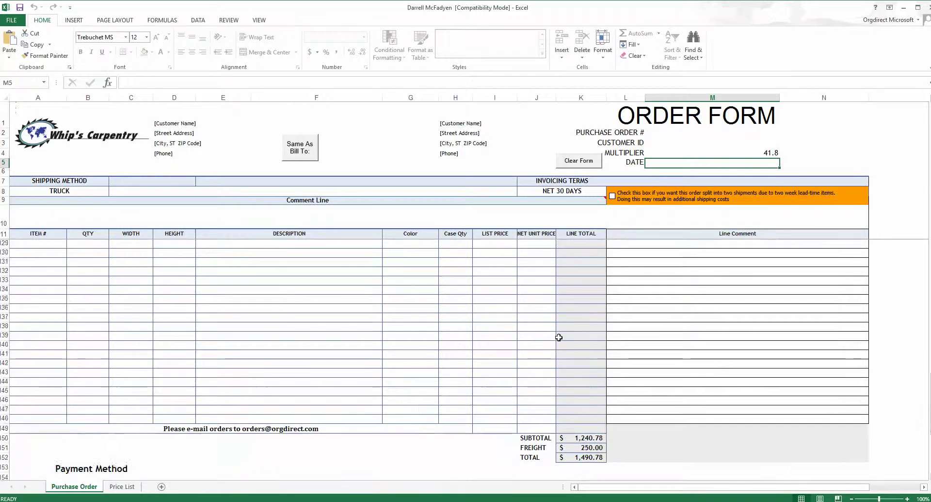
scroll(560, 336, "up", 14)
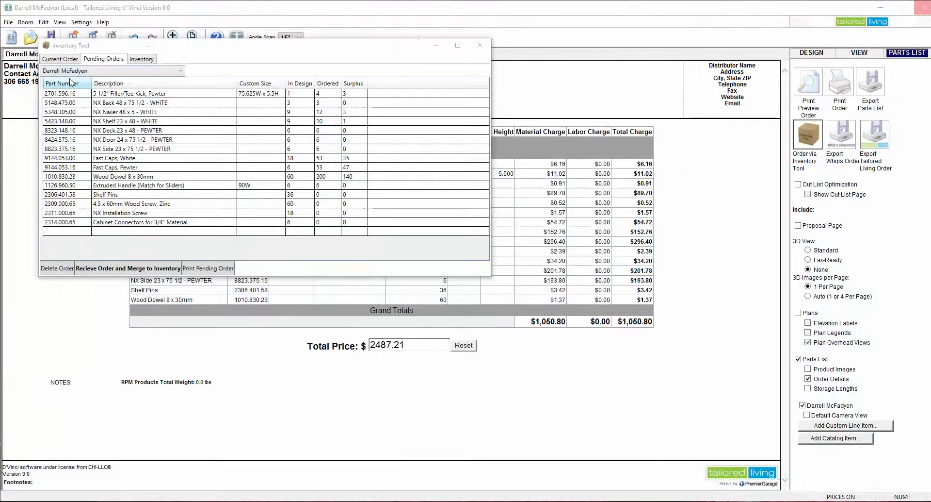
Step: Compare the two pending orders, select the pewter order and receive it, merging its surplus into the inventory
left_click(103, 70)
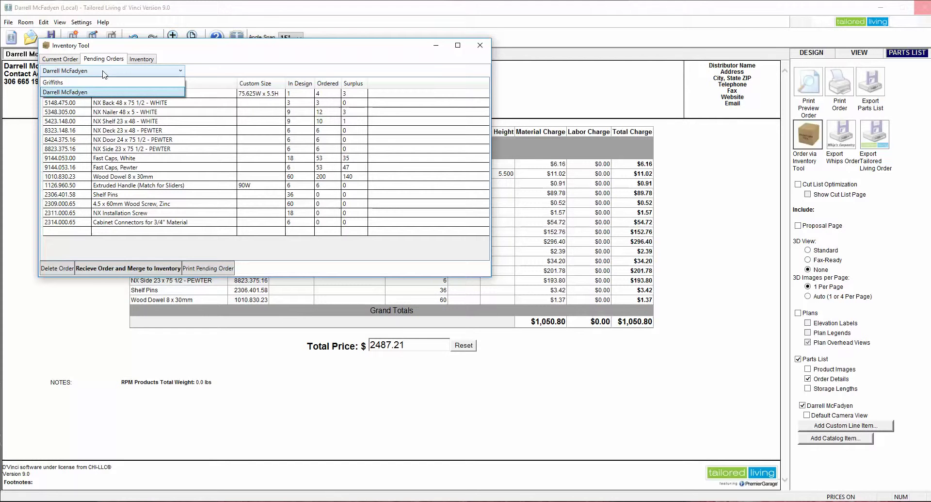
left_click(72, 84)
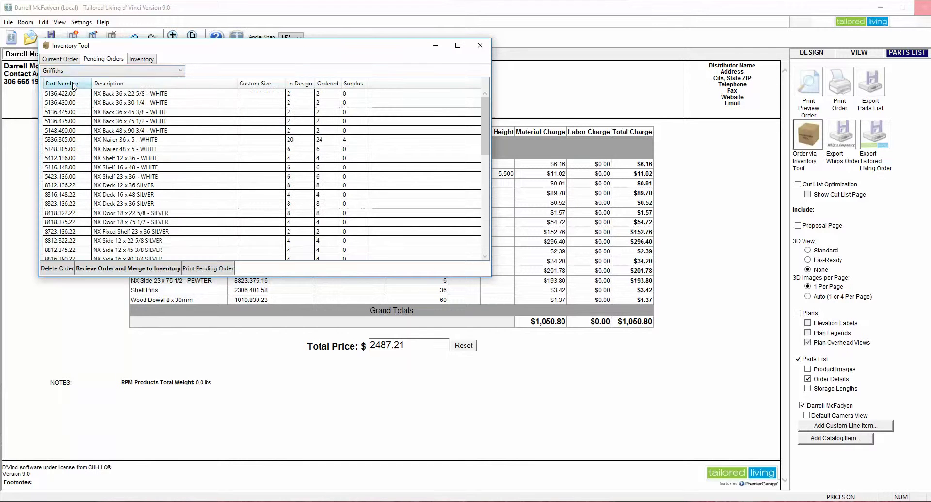
left_click(79, 73)
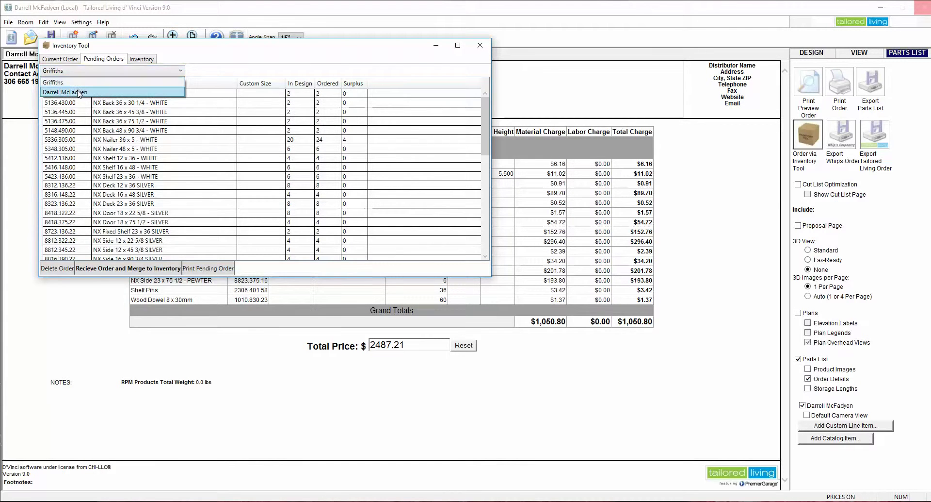
left_click(81, 93)
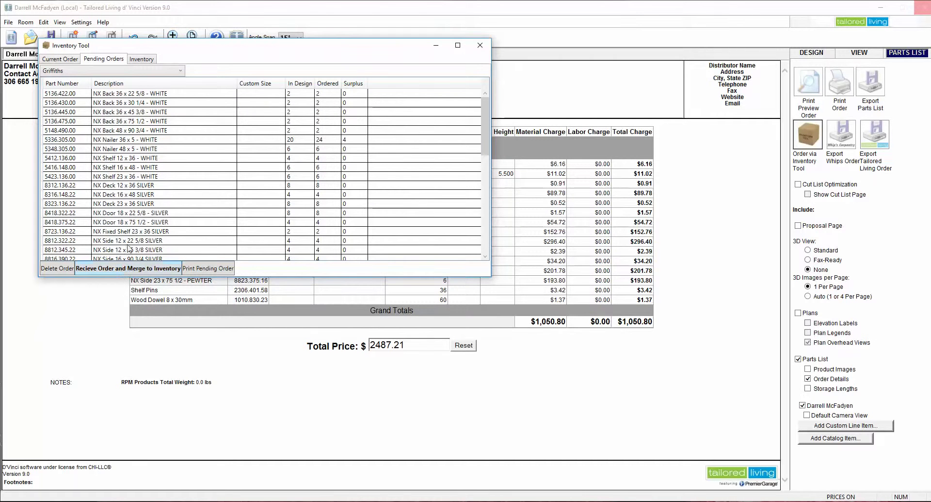
Step: Check which pending orders remain and view the inventory after the merge
left_click(140, 71)
left_click(140, 72)
left_click(140, 61)
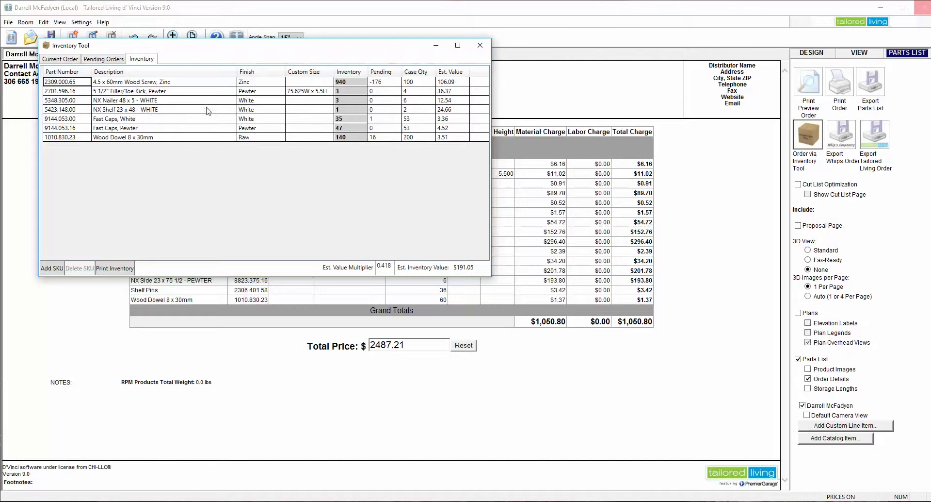
Step: Set the inventory quantity of NX Shelf 23 x 48 - WHITE to 0 and delete the item from stock
left_click(351, 111)
left_click(350, 109)
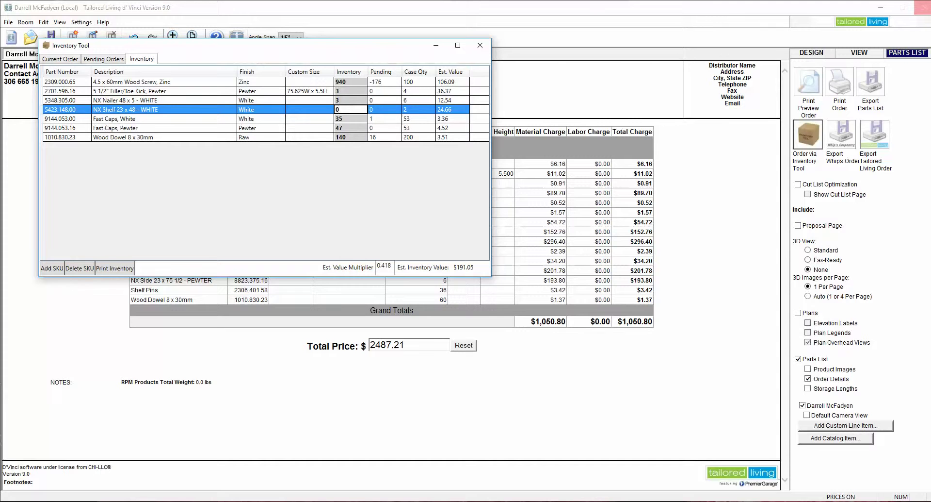
key("Return")
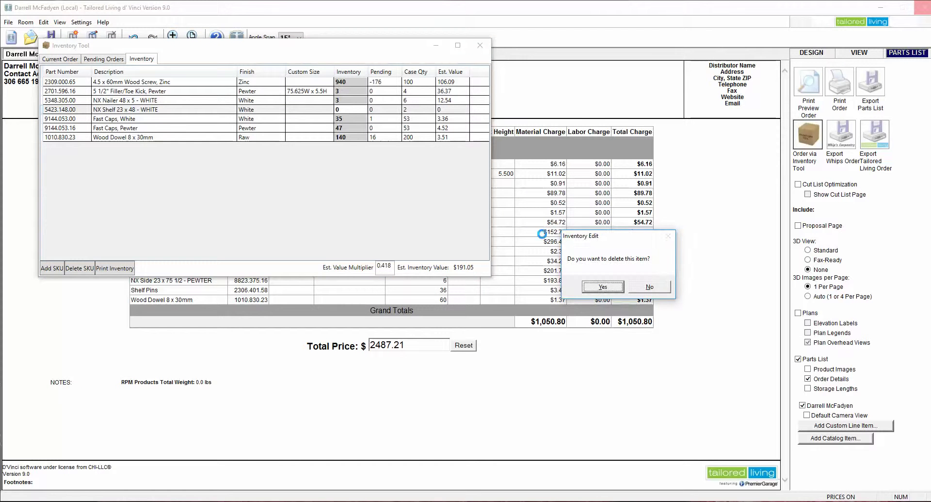
left_click(602, 287)
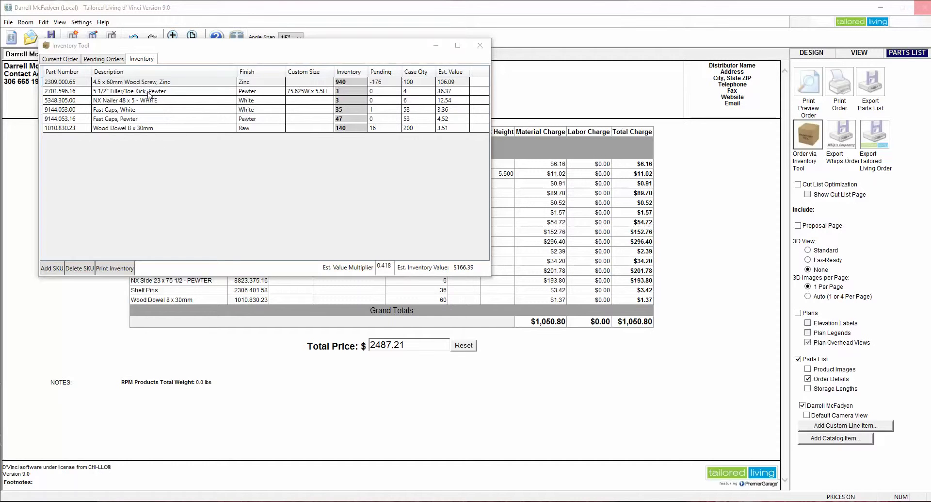
Step: Look up the 4.5 x 60mm Wood Screw, Zinc in the remaining pending order and return to the inventory
left_click(115, 59)
scroll(211, 191, "down", 10)
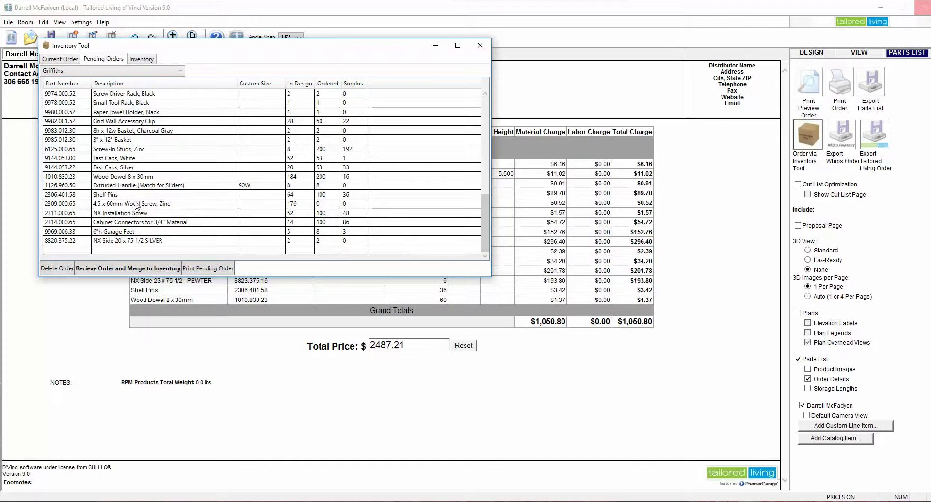
left_click(140, 60)
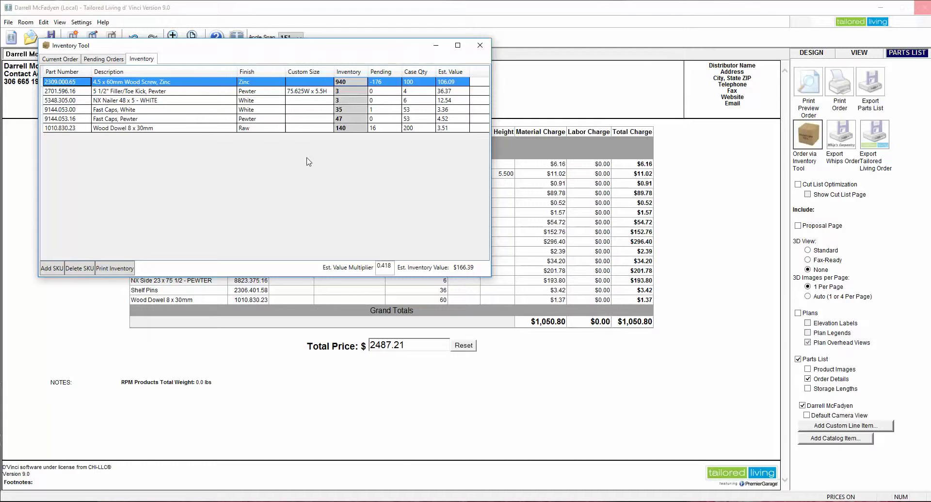
Step: Set the inventory quantity of Wood Dowel 8 x 30mm to 40
double_click(349, 128)
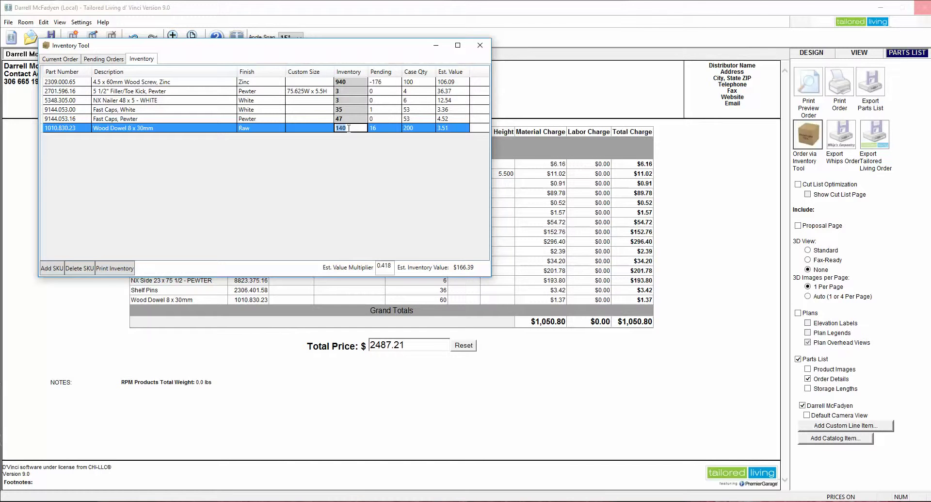
type("40")
key("Tab")
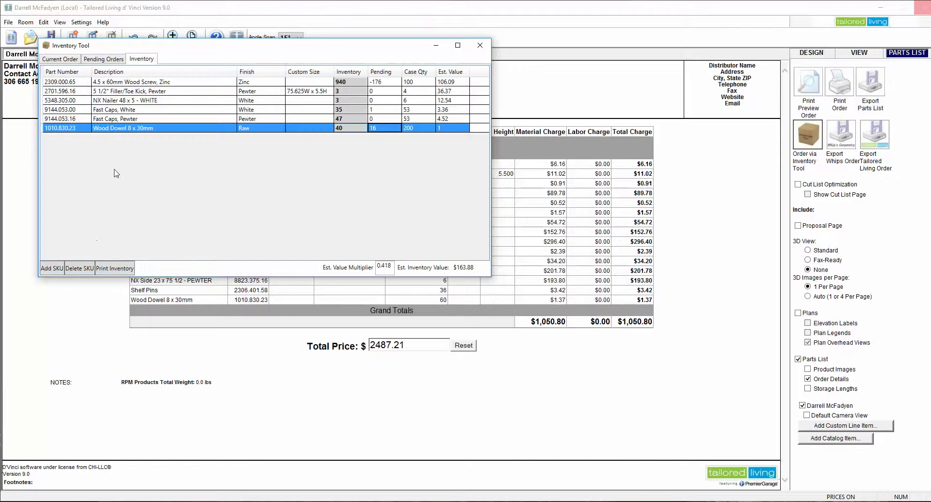
Step: Preview the printouts of the inventory and the remaining pending order, and close the Inventory Tool
left_click(115, 268)
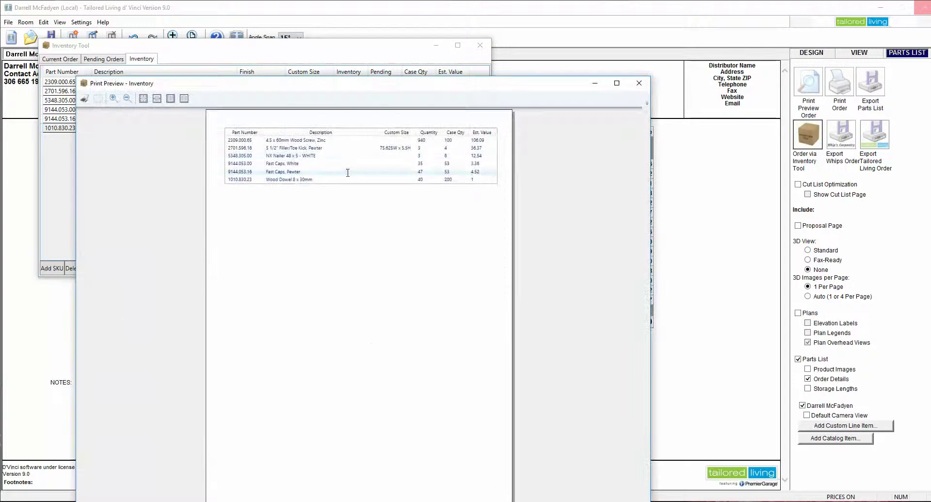
left_click(631, 84)
left_click(103, 59)
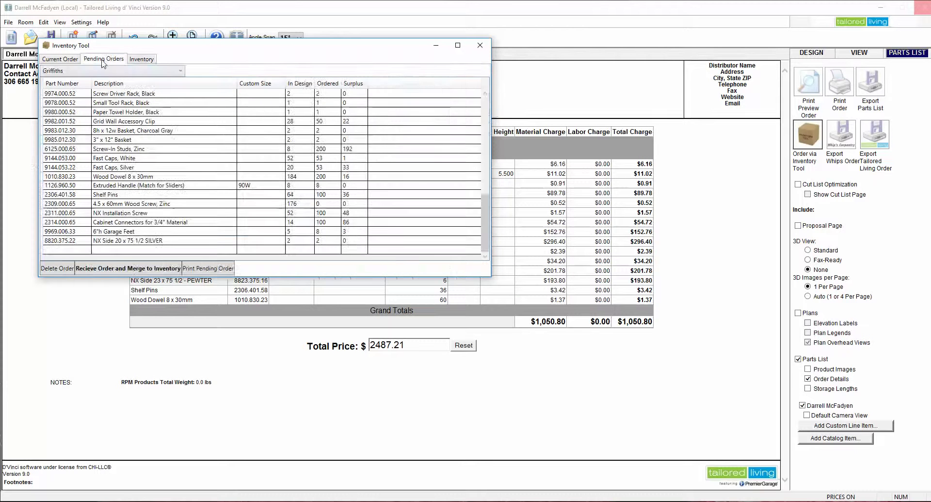
left_click(208, 268)
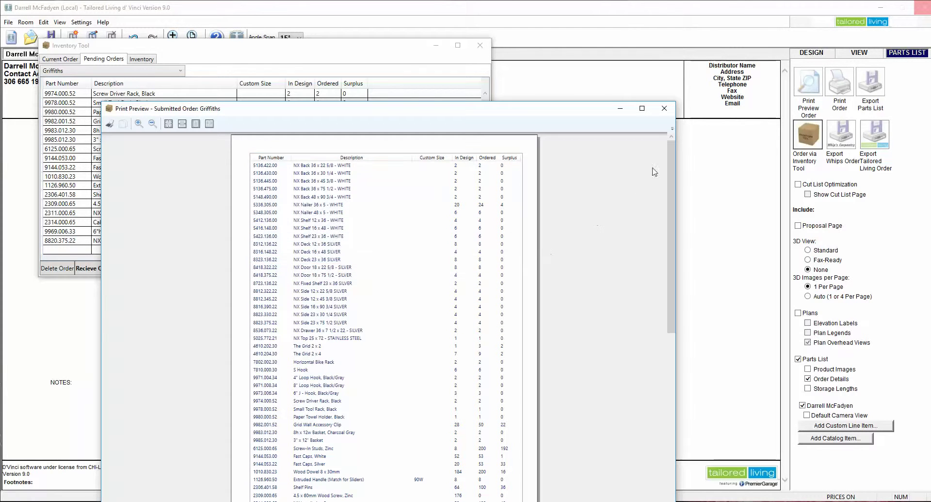
left_click(664, 108)
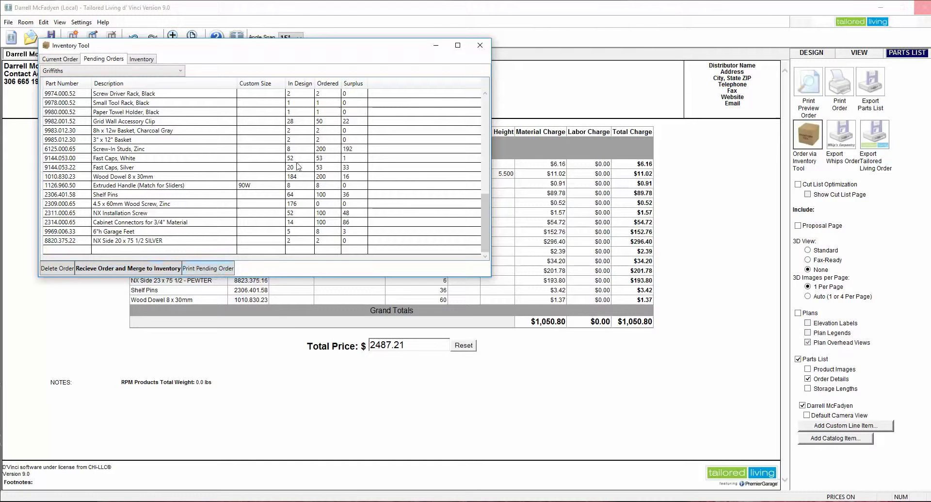
left_click(481, 45)
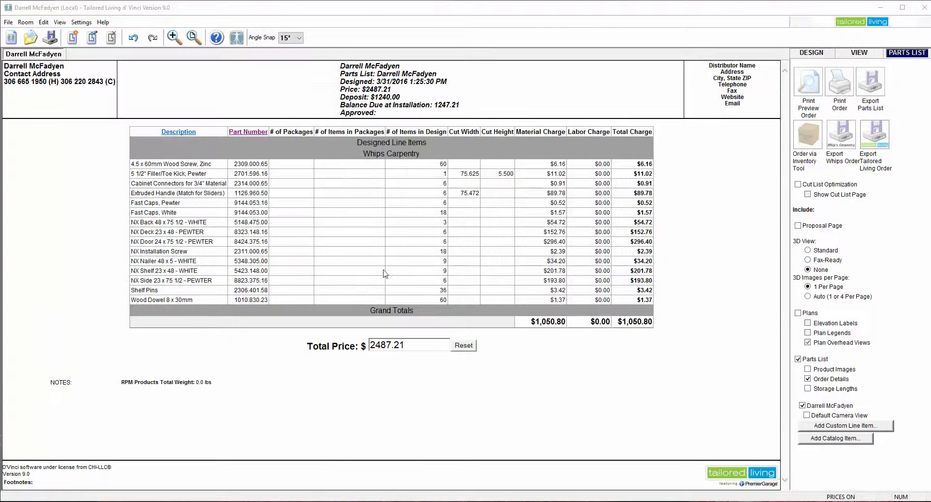